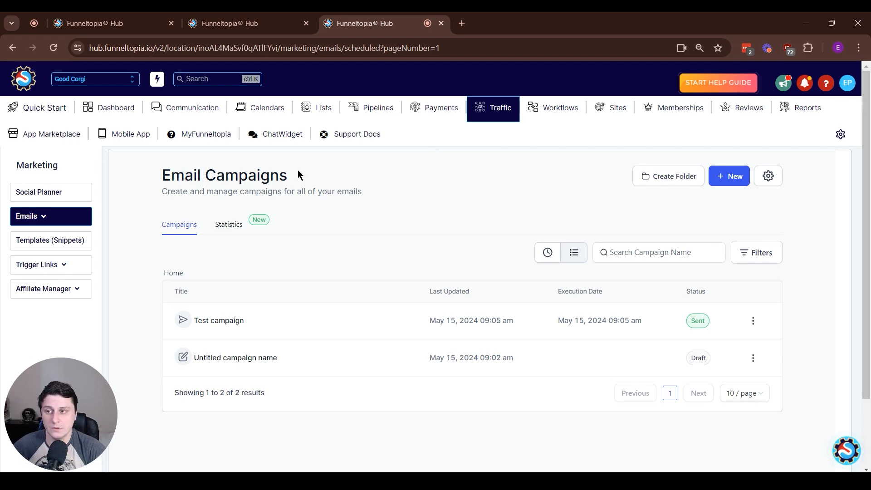
# - Navigate to Marketing > Emails > Campaigns to show the campaign list
pyautogui.moveTo(47, 214)
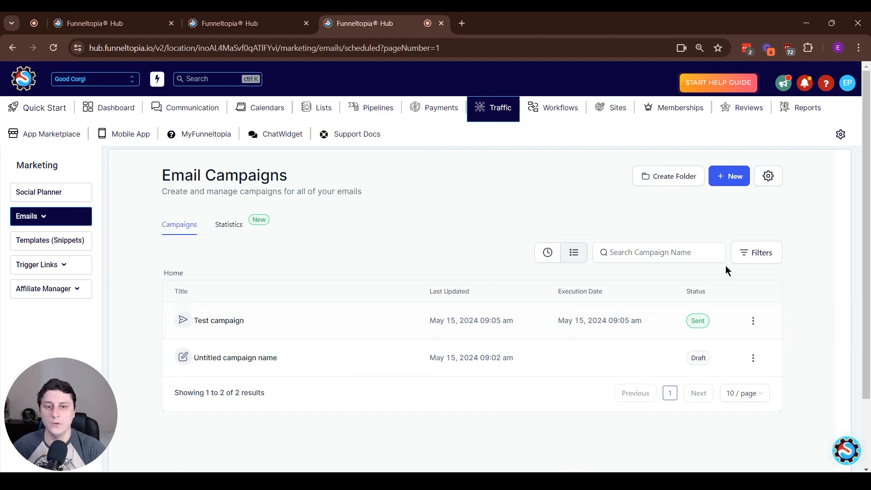
# - Create a new campaign from the Blank template using the Design Editor
pyautogui.click(730, 178)
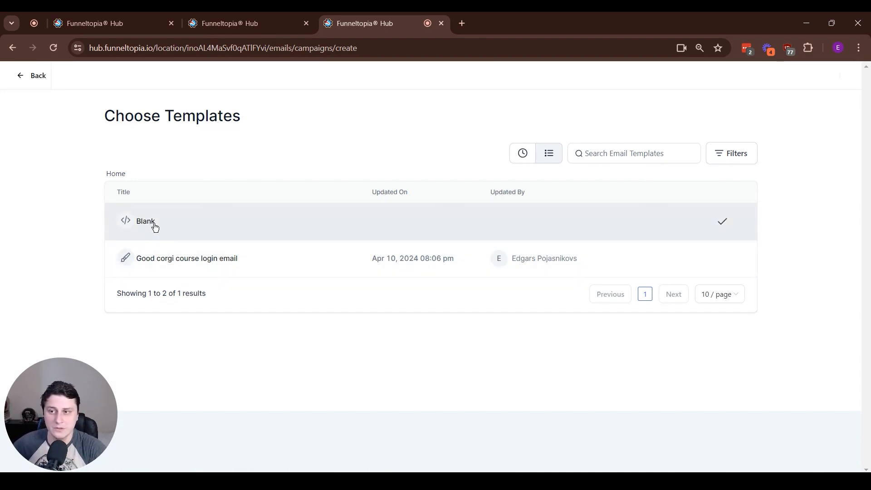
pyautogui.click(152, 223)
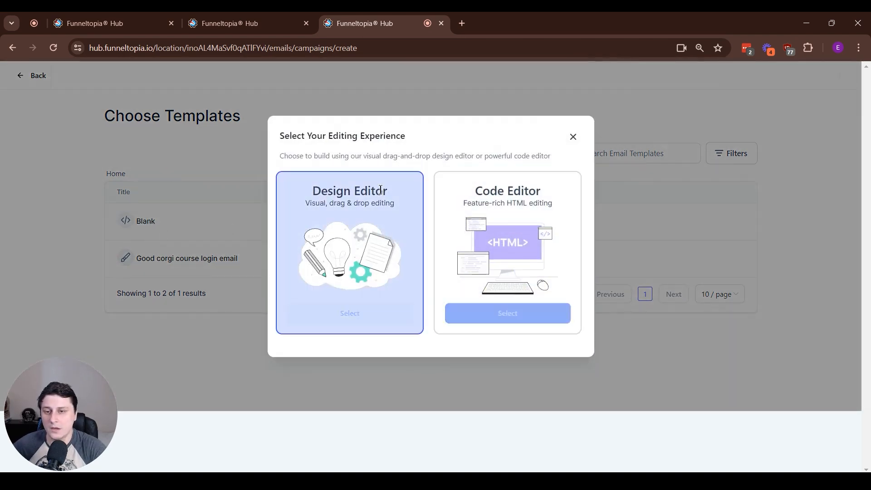
pyautogui.click(388, 320)
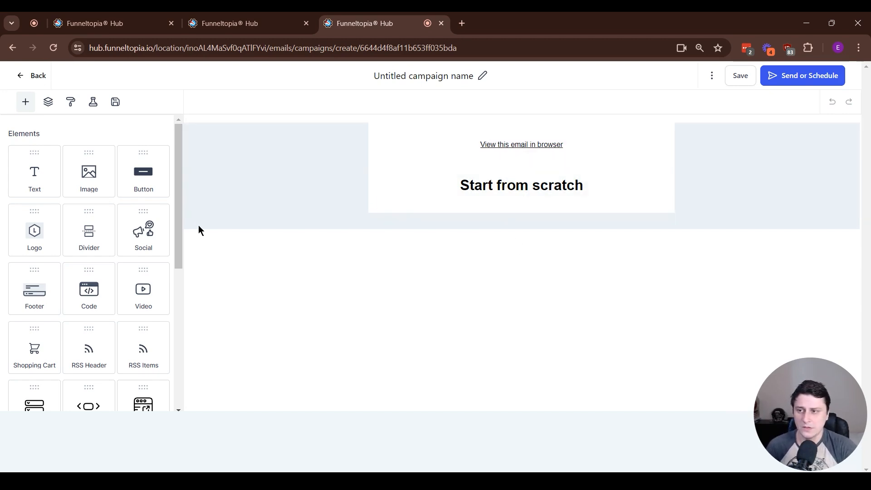
# - Place a Text element under the 'Start from scratch' title and close its Edit Text panel
pyautogui.moveTo(24, 182); pyautogui.dragTo(579, 200)
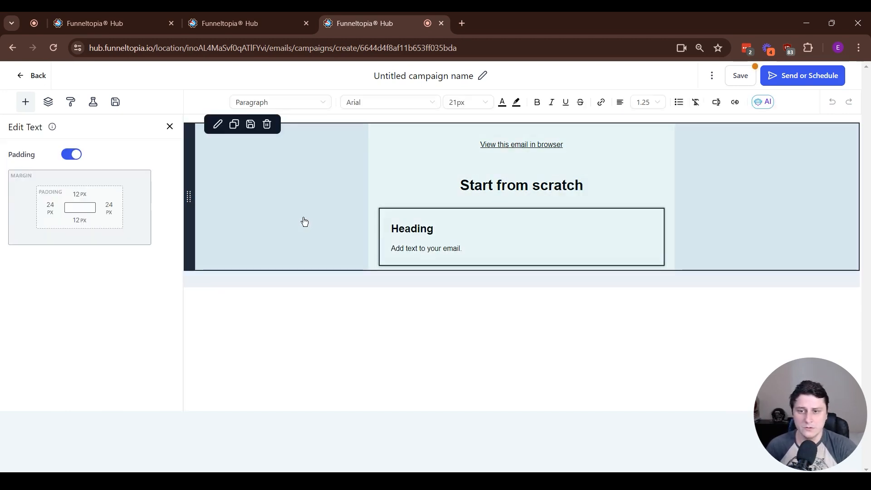
pyautogui.click(437, 230)
pyautogui.doubleClick(444, 252)
pyautogui.click(382, 289)
pyautogui.click(169, 127)
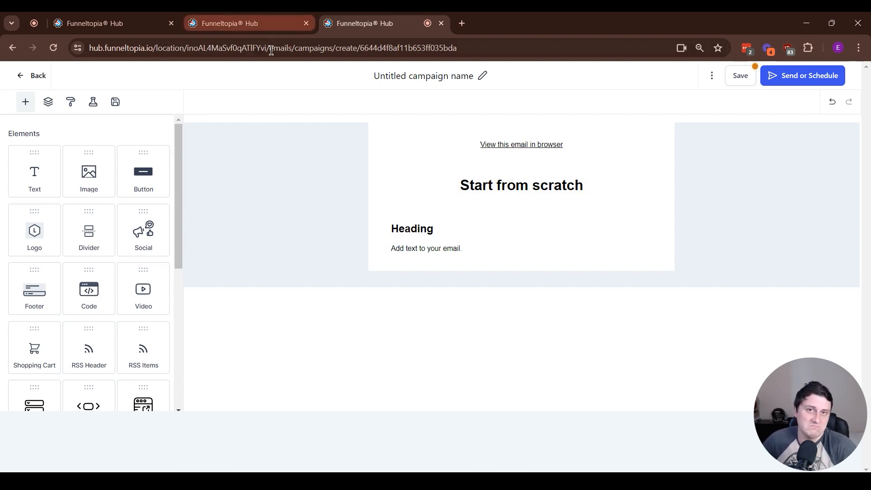
pyautogui.scroll(-3, 83, 266)
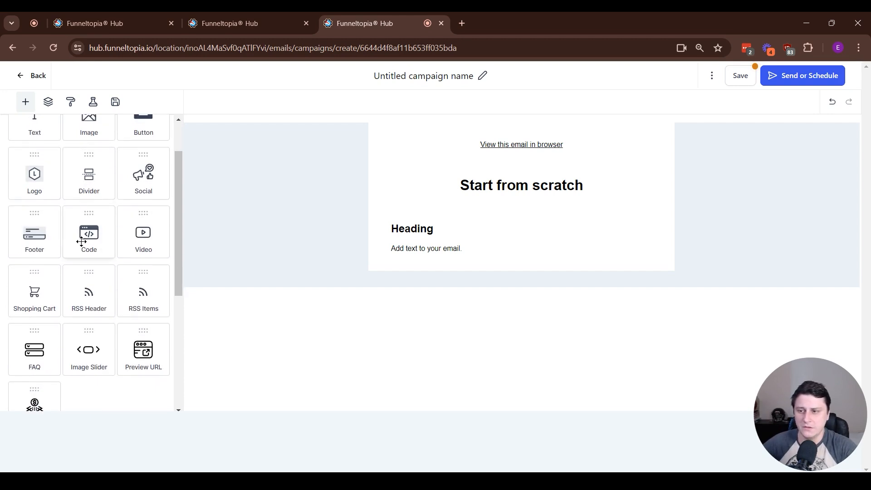
pyautogui.scroll(-4, 149, 218)
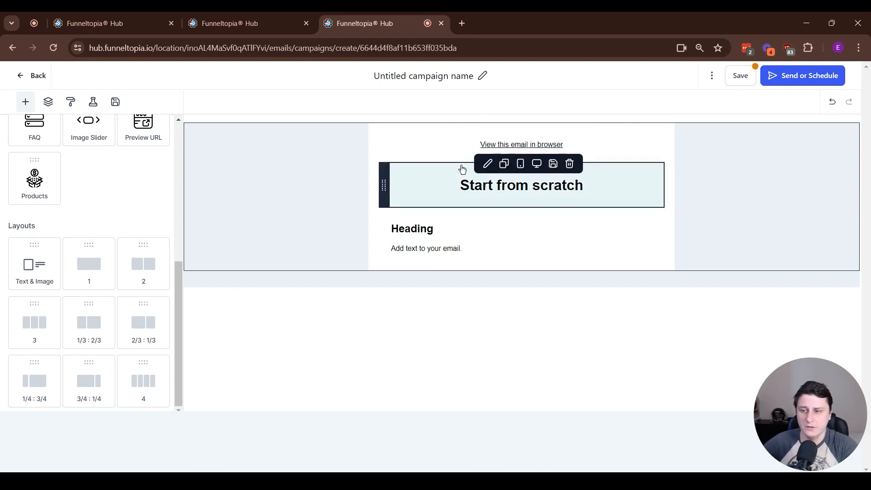
# - Add a two-column row at the top and replace the paragraph with 'sdsdsd', 'sdsds', 'sdsdsd'
pyautogui.moveTo(148, 266); pyautogui.dragTo(503, 132)
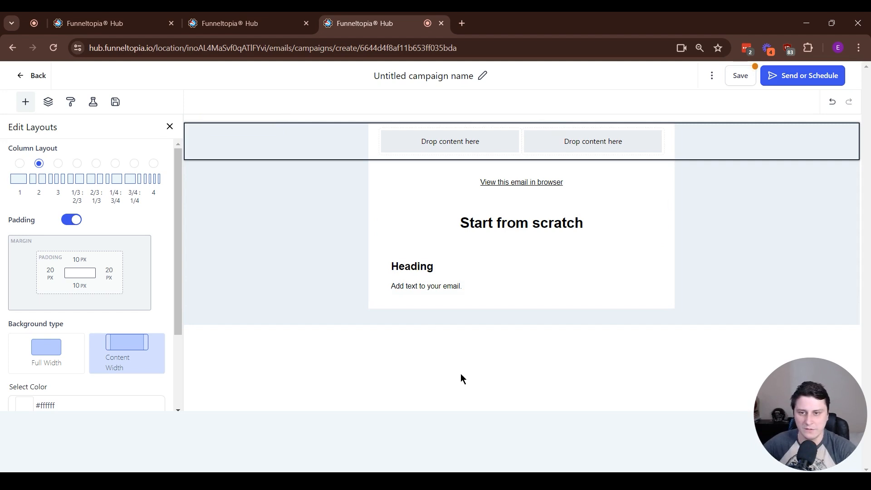
pyautogui.click(567, 300)
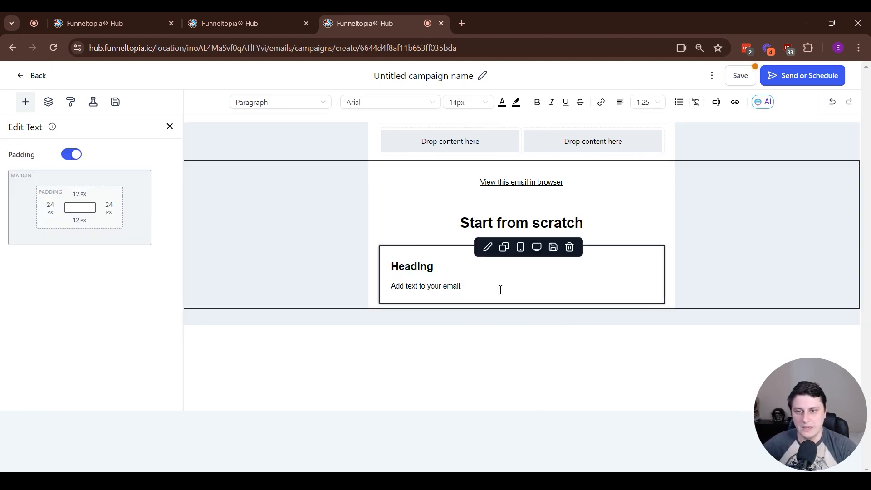
pyautogui.moveTo(498, 294); pyautogui.dragTo(394, 309)
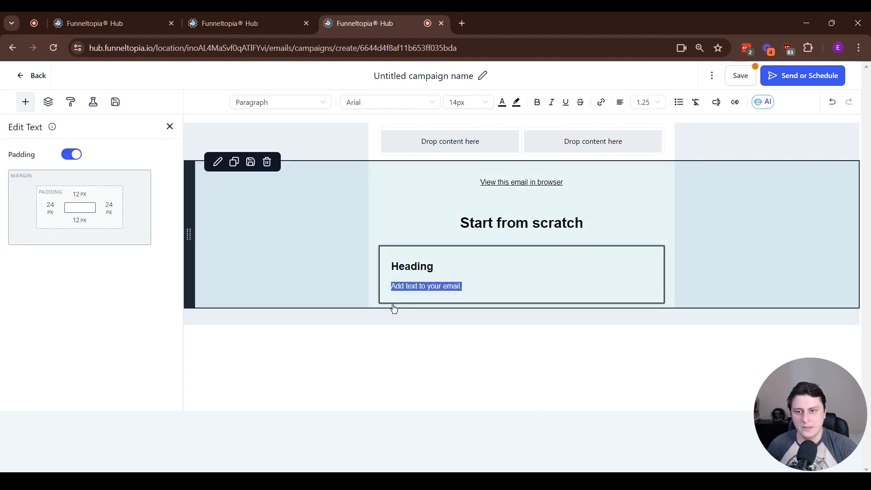
pyautogui.write('sdsdsd')
pyautogui.press('Return')
pyautogui.write('sdsds')
pyautogui.press('Return')
pyautogui.write('sdsdsd')
pyautogui.click(278, 235)
pyautogui.click(170, 126)
pyautogui.scroll(5, 89, 169)
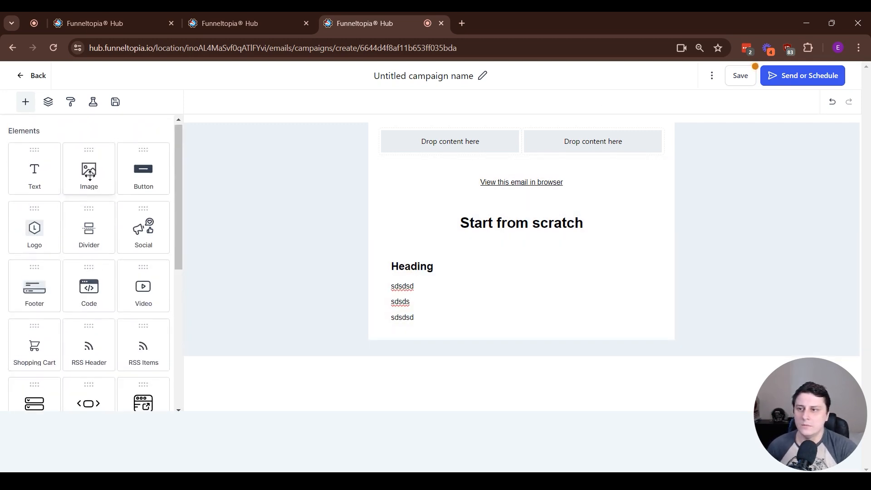
# - Add a centre-aligned 'Add a button link here' button beneath the filler text
pyautogui.moveTo(152, 177); pyautogui.dragTo(469, 313)
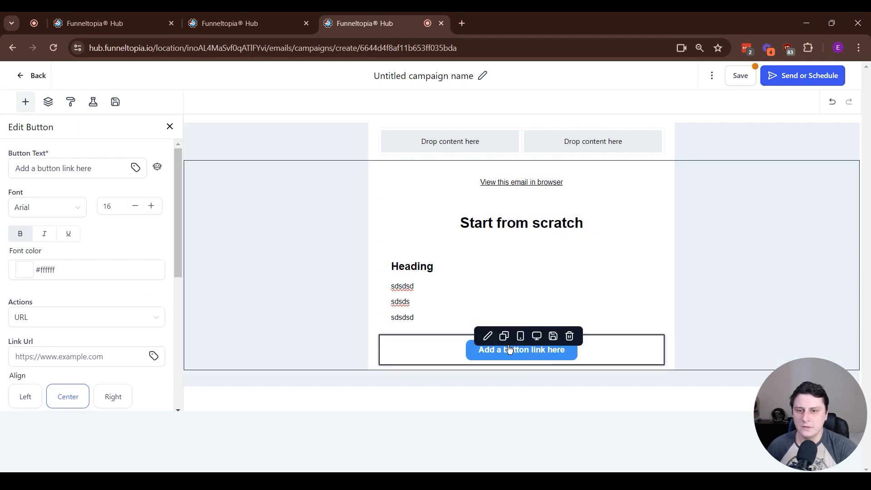
pyautogui.click(510, 351)
pyautogui.tripleClick(64, 173)
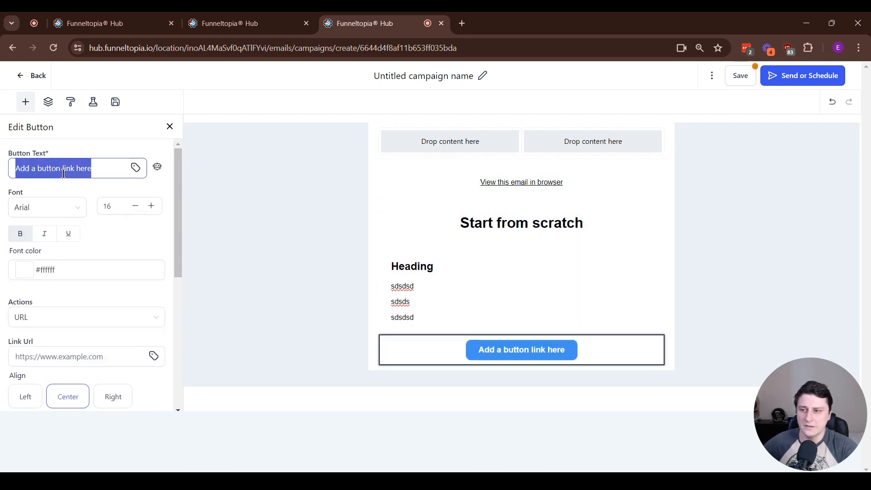
pyautogui.click(81, 355)
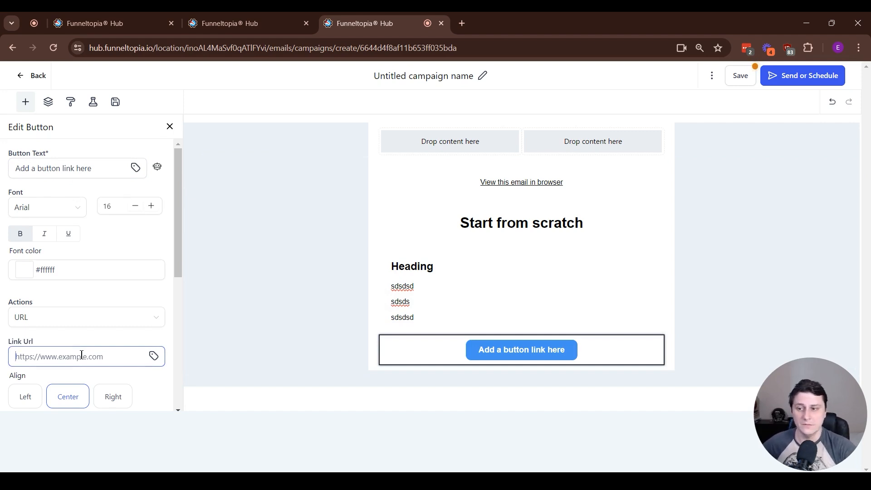
pyautogui.scroll(-3, 90, 349)
pyautogui.click(25, 231)
pyautogui.click(59, 234)
pyautogui.scroll(-3, 61, 318)
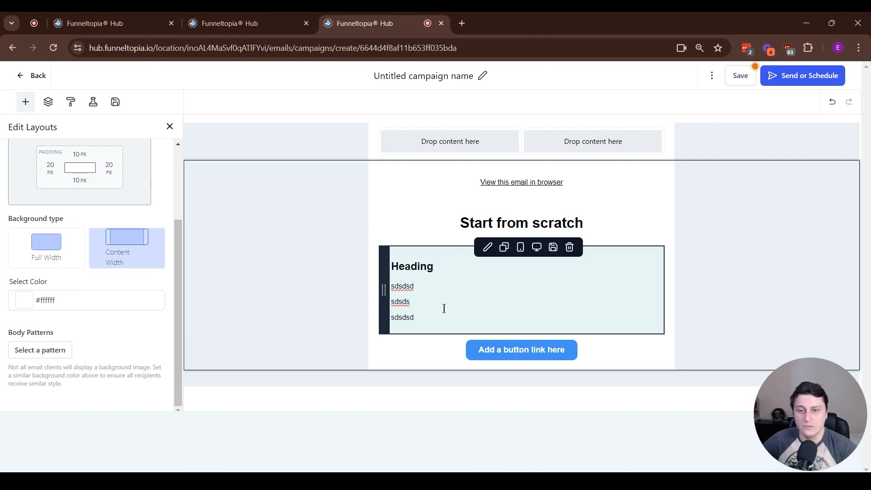
pyautogui.click(505, 270)
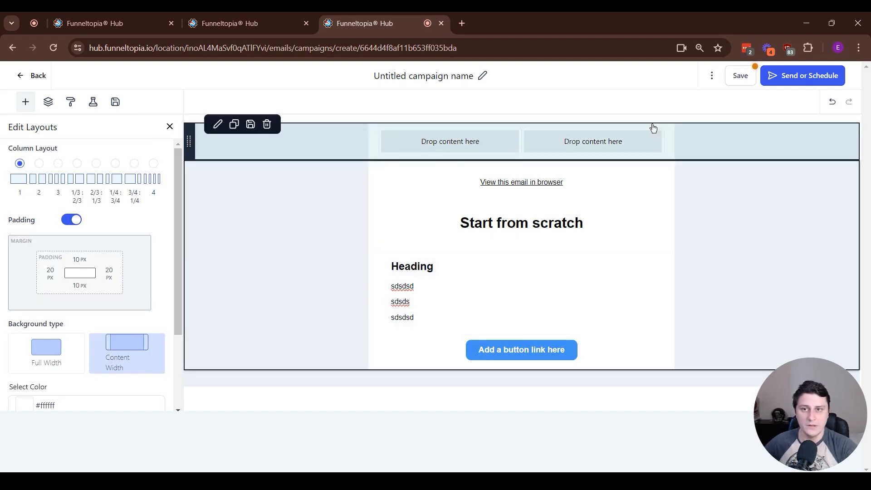
# - Rename the campaign to '20240521, 7:30am - Weekly newsletter'
pyautogui.click(408, 81)
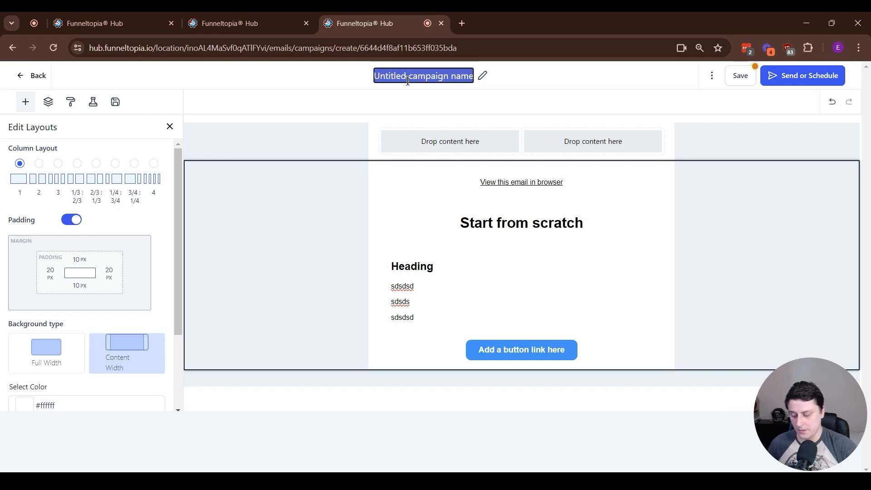
pyautogui.write('May 21, 7:30')
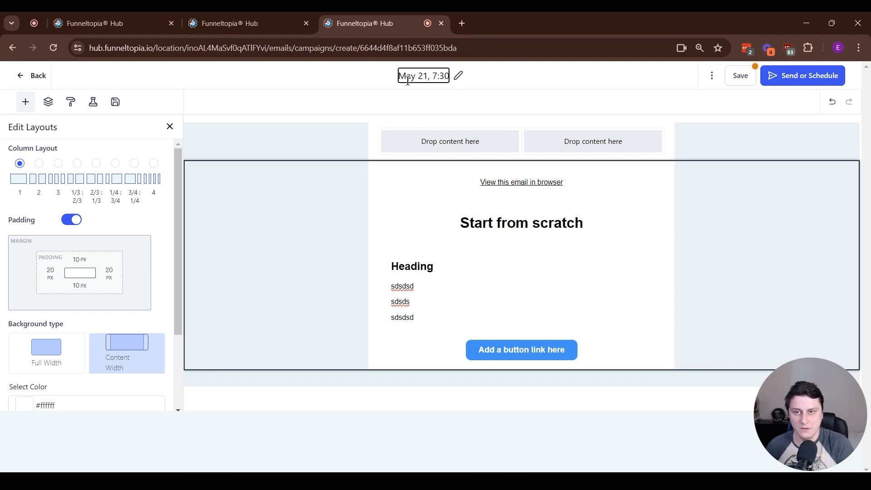
pyautogui.write('am -')
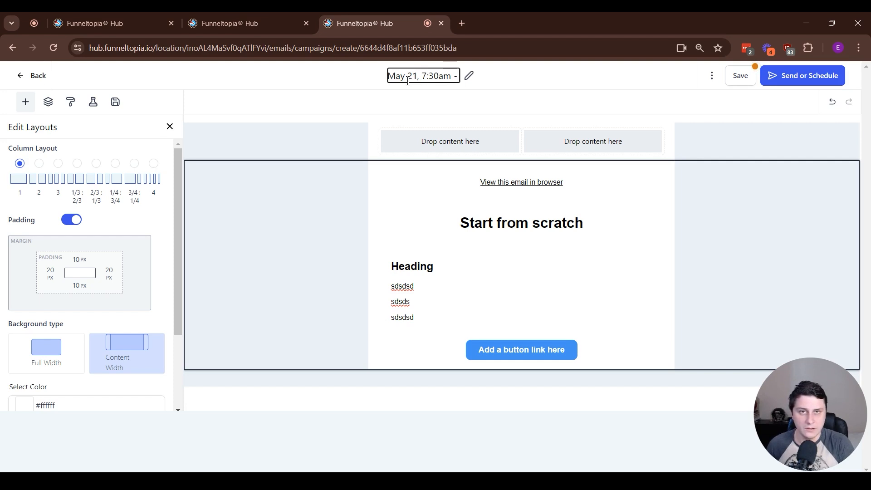
pyautogui.write(' W')
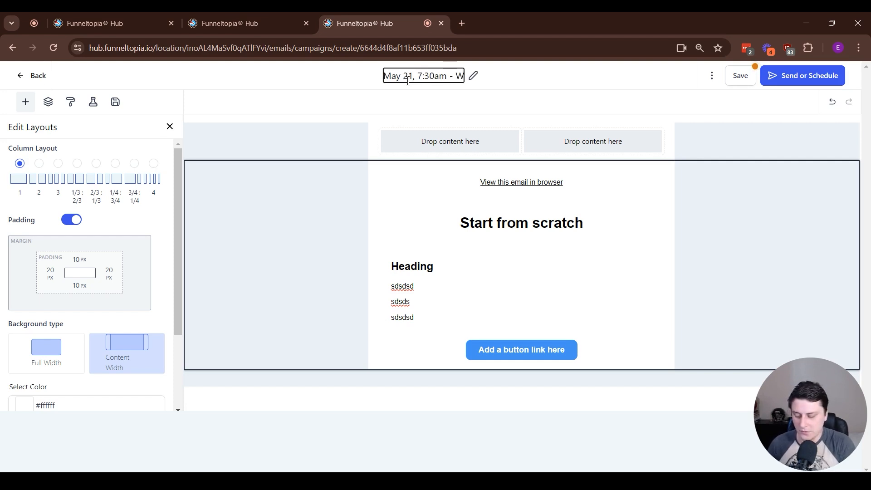
pyautogui.write('eekly newsletter')
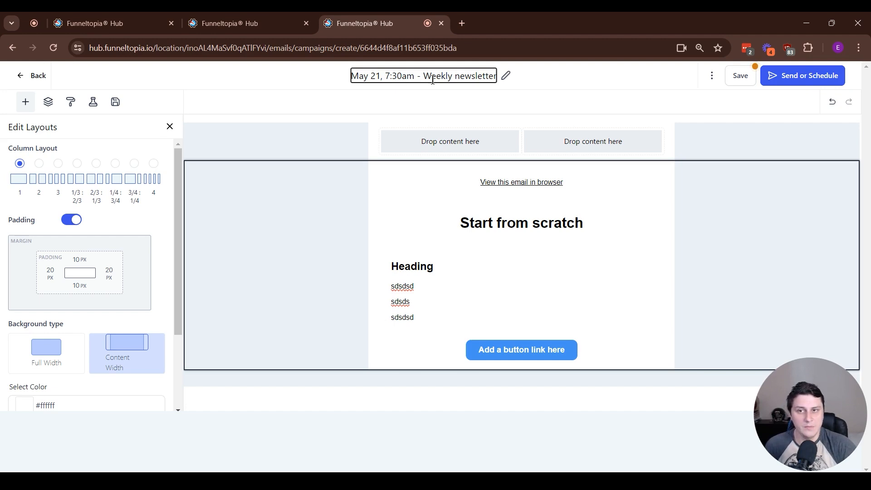
pyautogui.moveTo(352, 76); pyautogui.dragTo(382, 76)
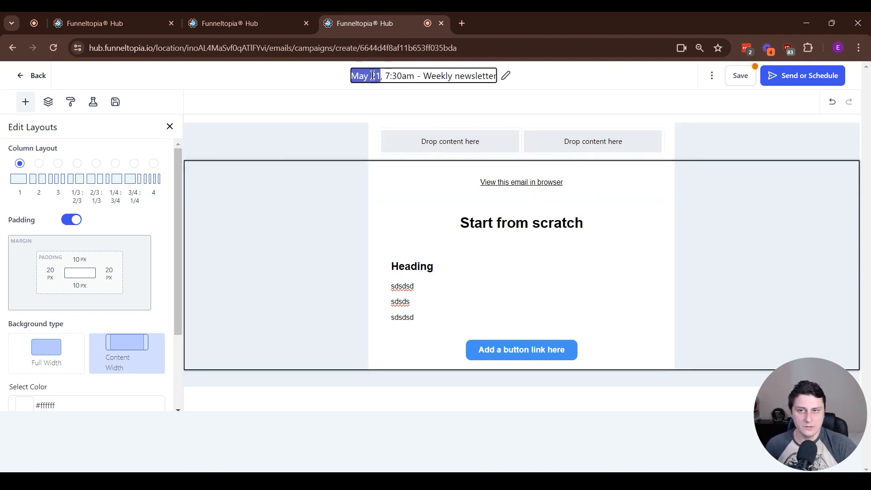
pyautogui.write('2024')
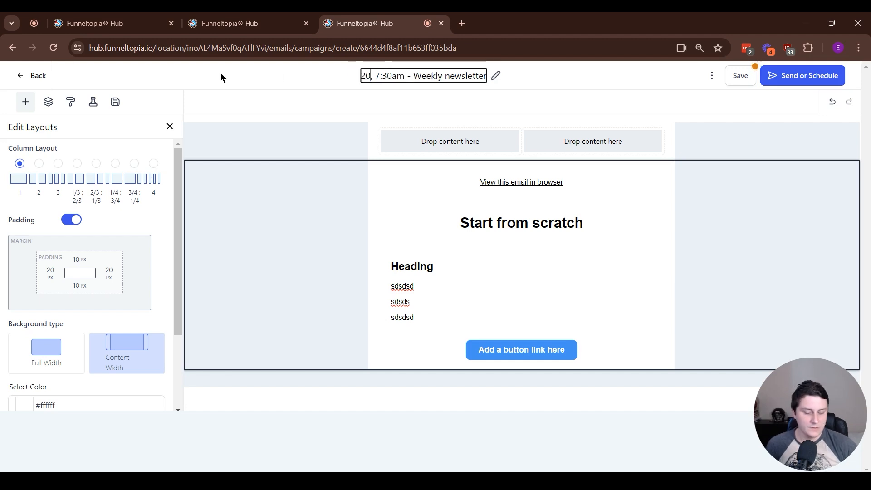
pyautogui.write('0521')
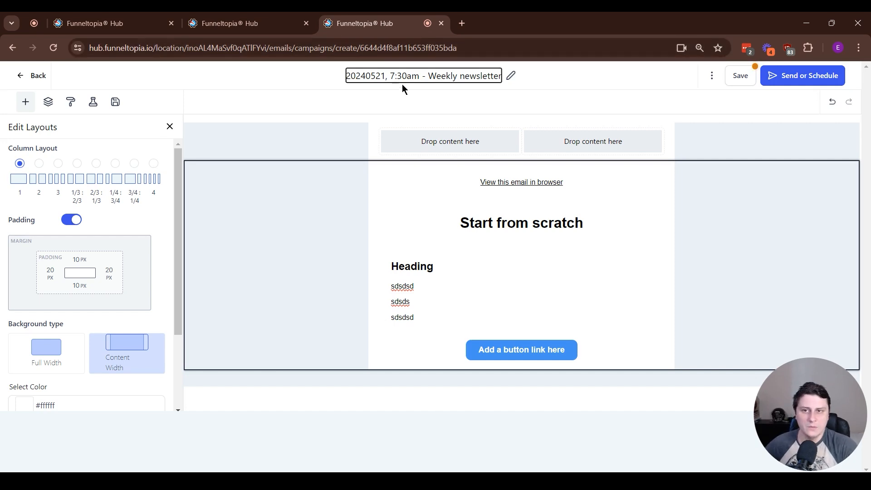
# - Save the campaign, then open and close the Test Email form without sending
pyautogui.click(730, 77)
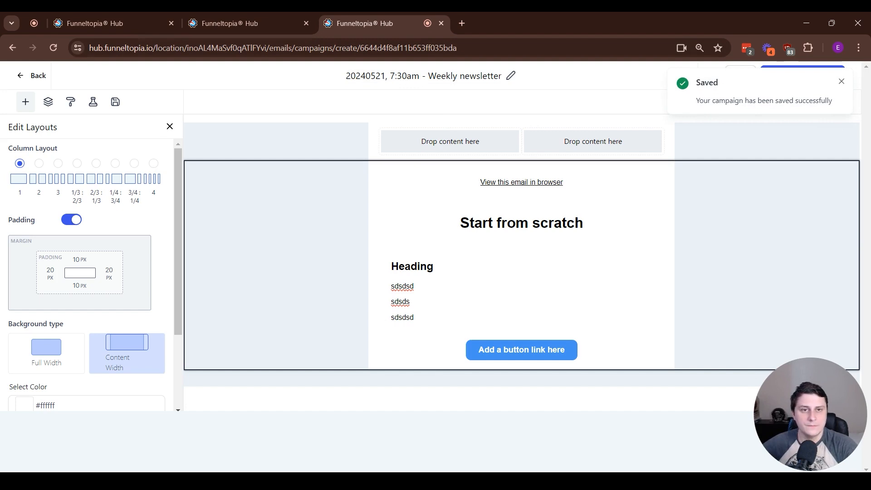
pyautogui.click(841, 82)
pyautogui.click(711, 77)
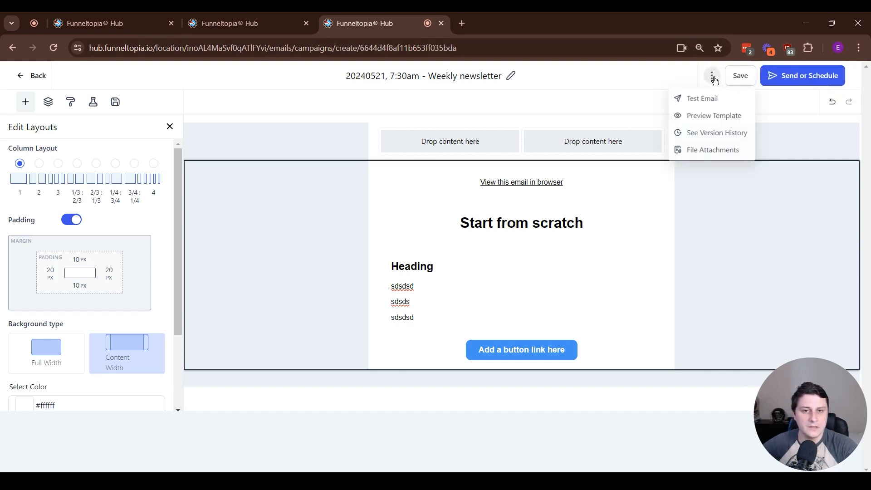
pyautogui.click(698, 102)
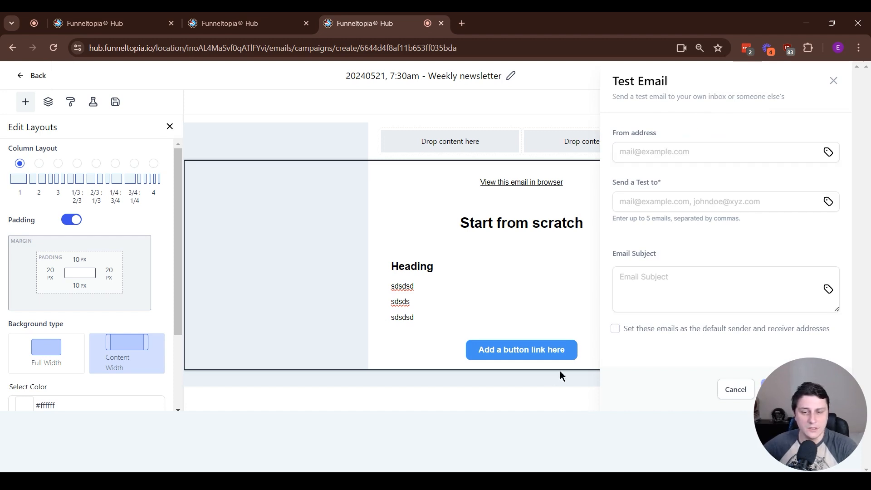
pyautogui.click(521, 404)
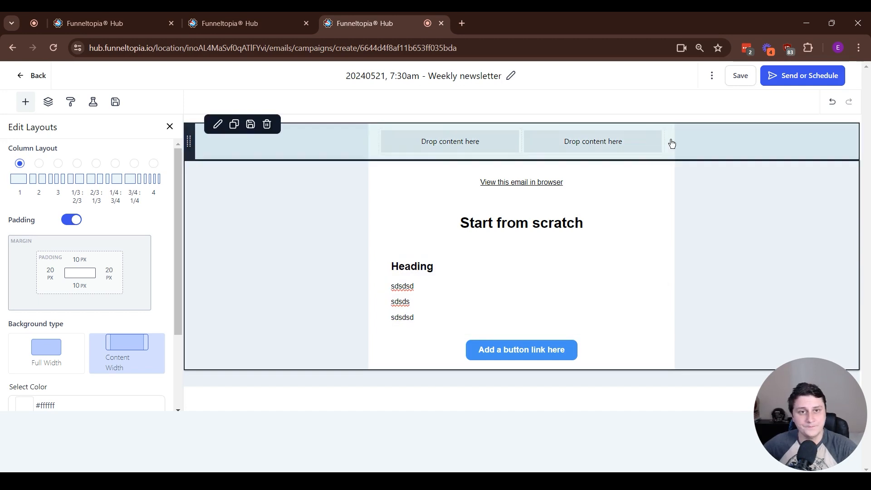
# - Go to the send settings and choose Schedule
pyautogui.click(783, 81)
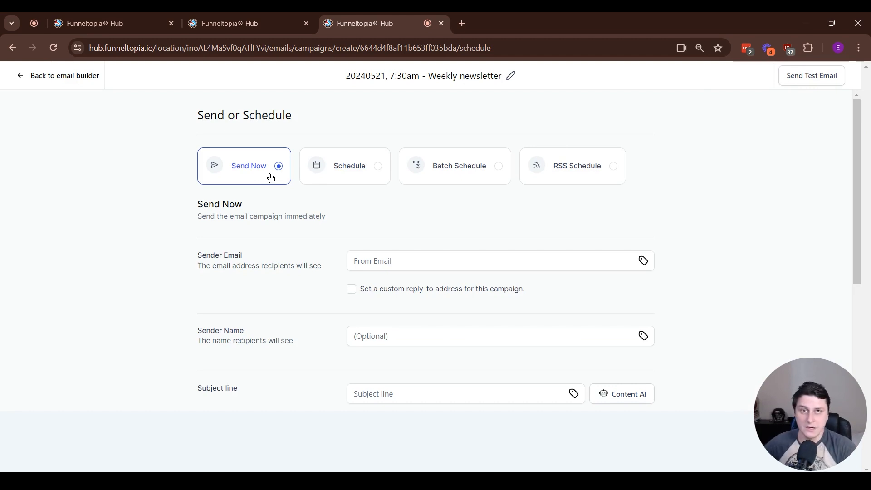
pyautogui.click(376, 175)
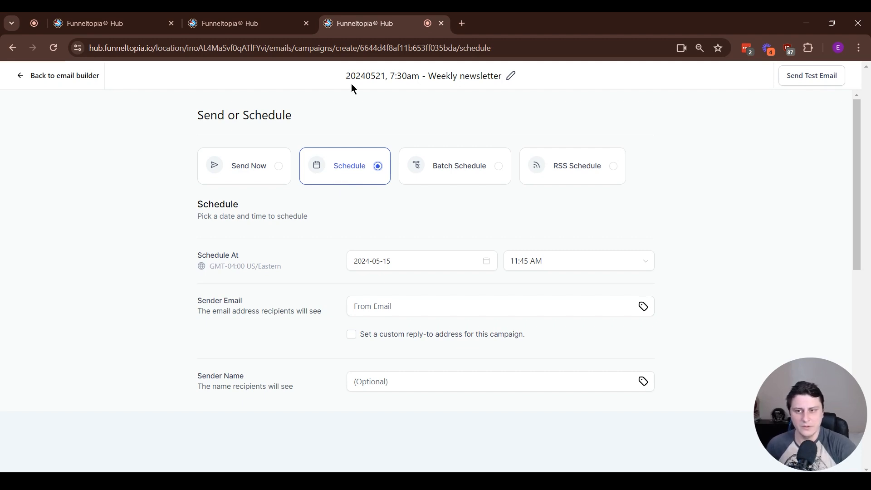
pyautogui.scroll(-5, 594, 266)
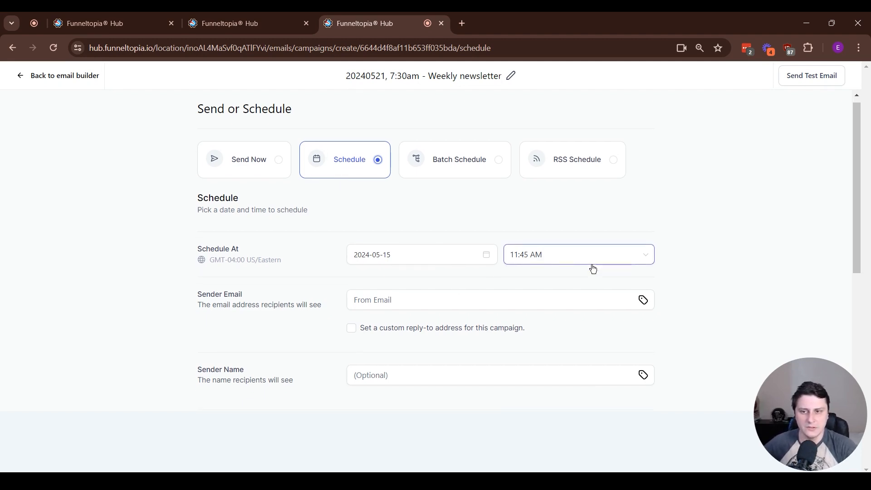
pyautogui.scroll(3, 463, 221)
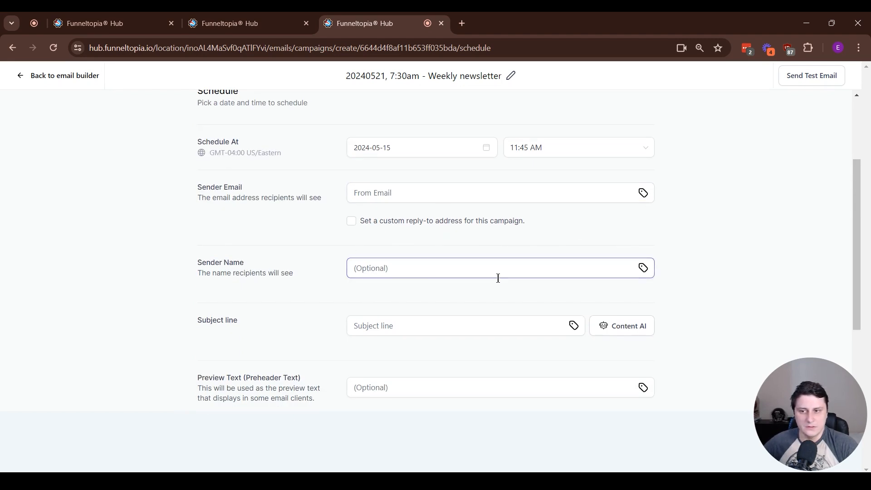
pyautogui.scroll(-1, 499, 276)
# - Set the subject to '{{contact.first_name}}, don't miss this!' using the Contact First Name tag
pyautogui.click(451, 277)
pyautogui.write('adfasdfbn')
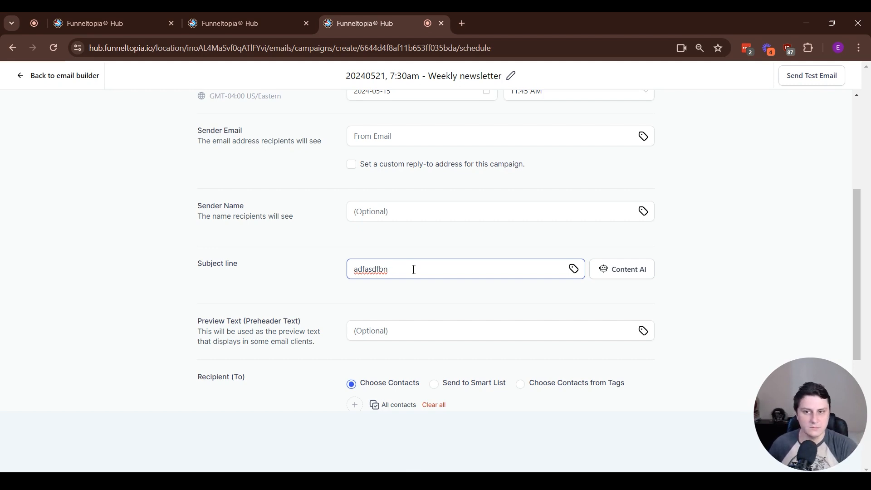
pyautogui.doubleClick(414, 269)
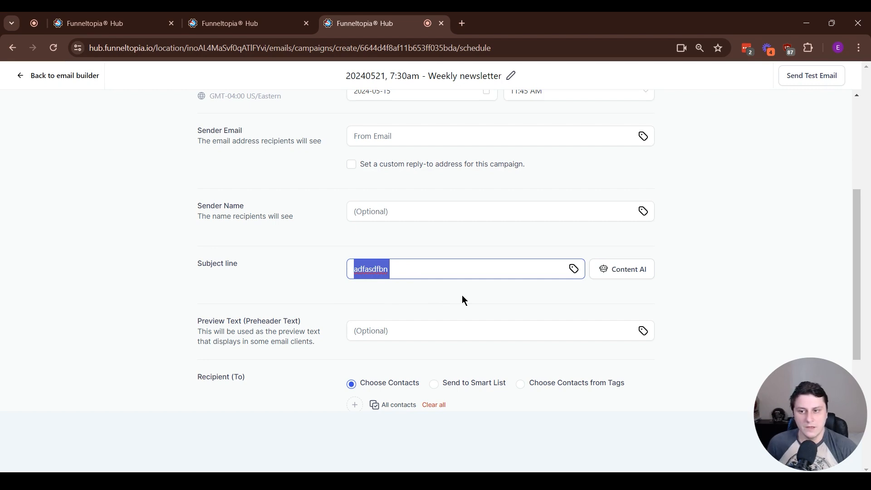
pyautogui.press('BackSpace')
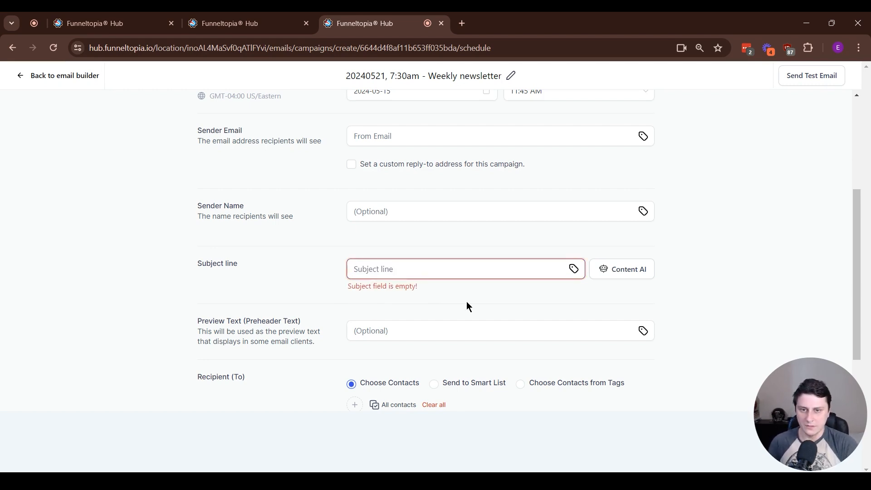
pyautogui.click(574, 269)
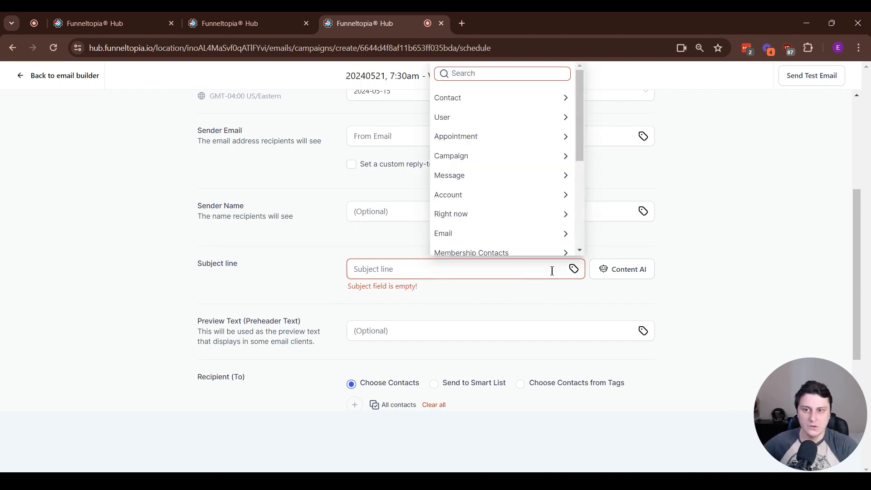
pyautogui.click(486, 98)
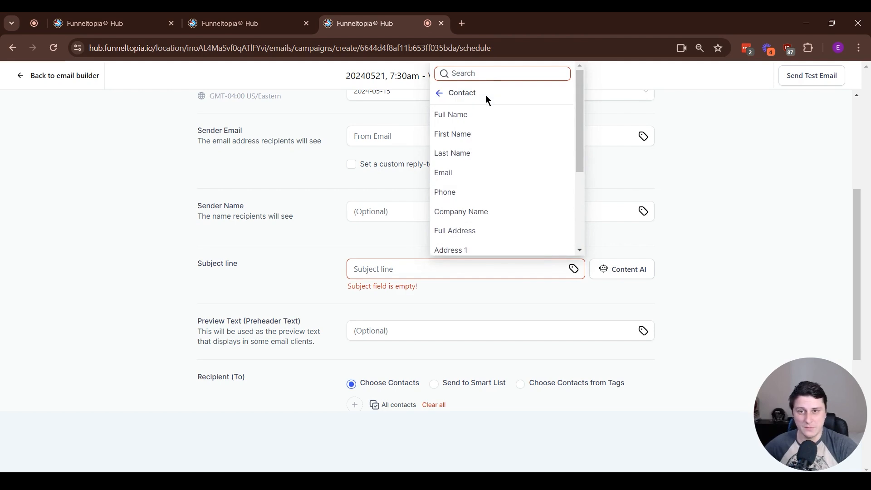
pyautogui.click(461, 136)
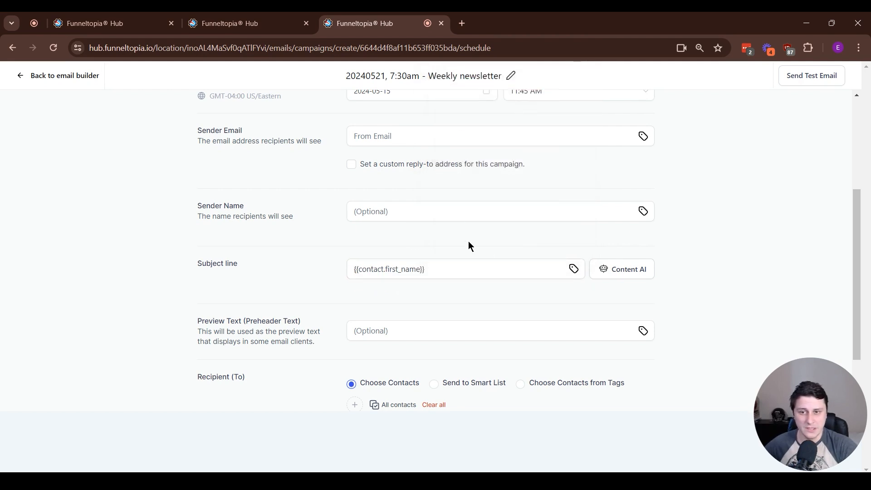
pyautogui.click(488, 269)
pyautogui.write(', ')
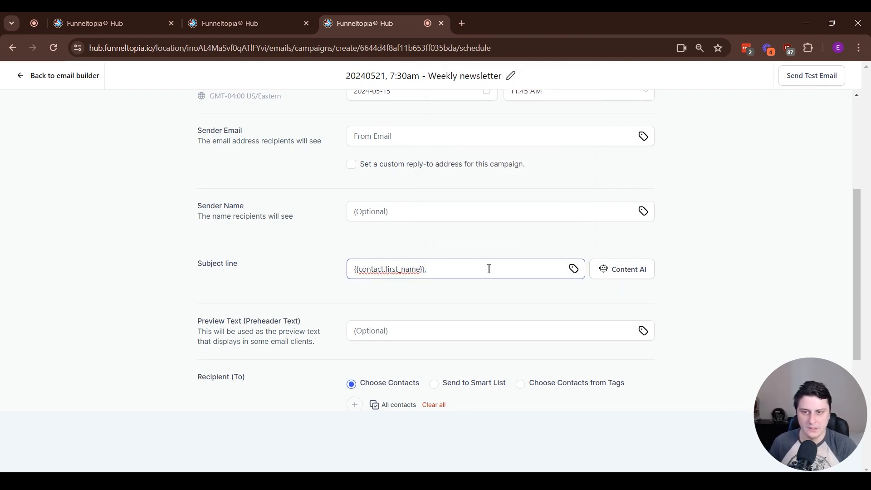
pyautogui.write("don't miss this!")
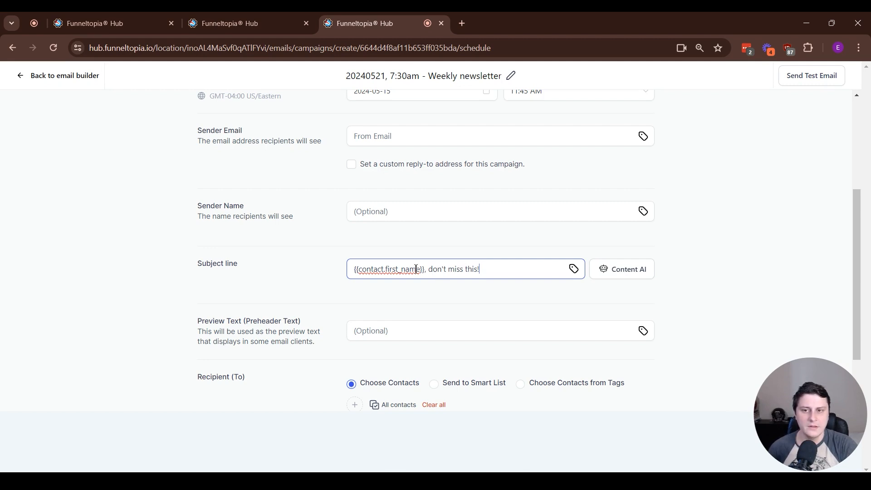
pyautogui.moveTo(426, 269); pyautogui.dragTo(347, 270)
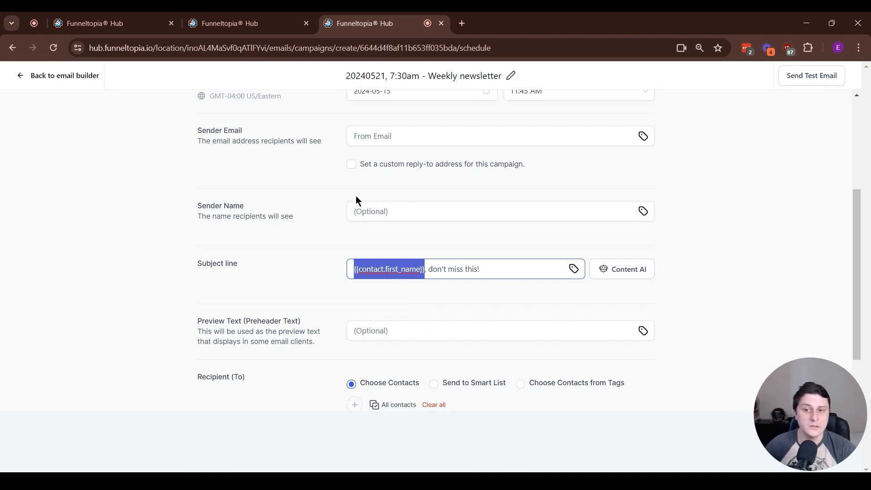
pyautogui.click(442, 272)
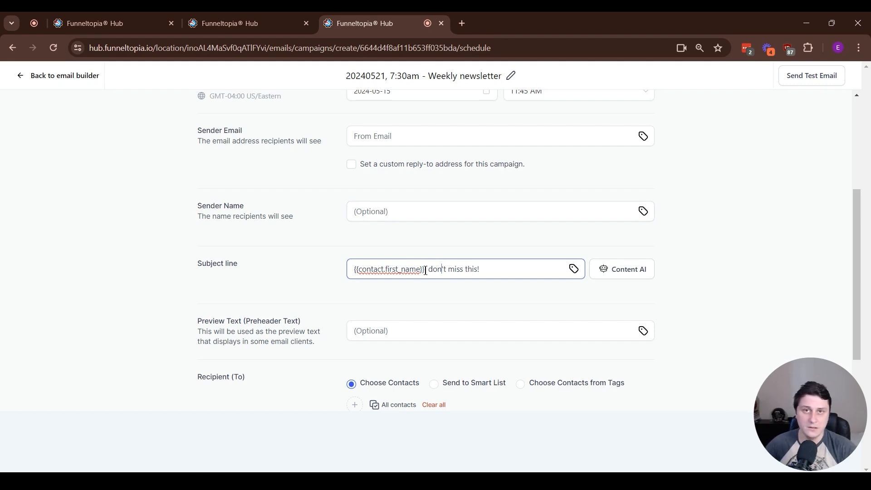
pyautogui.scroll(-1, 430, 272)
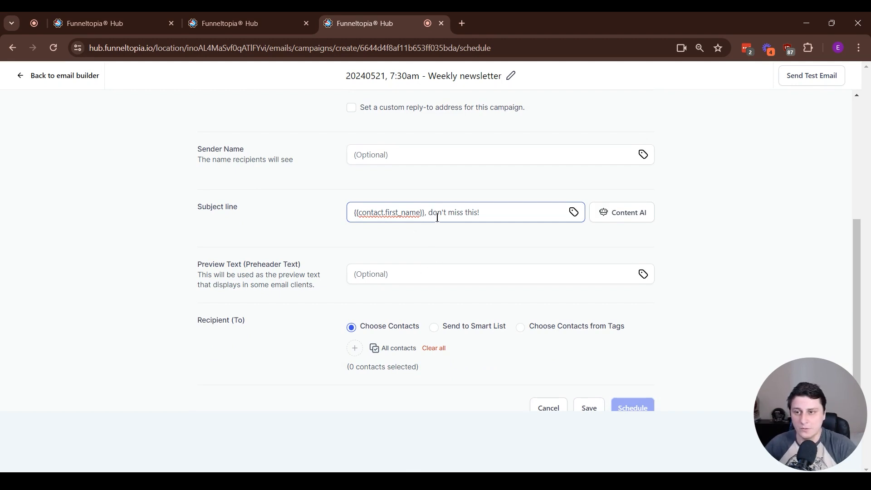
# - Pick All contacts as recipients, then uncheck two unwanted contacts to leave two
pyautogui.click(379, 348)
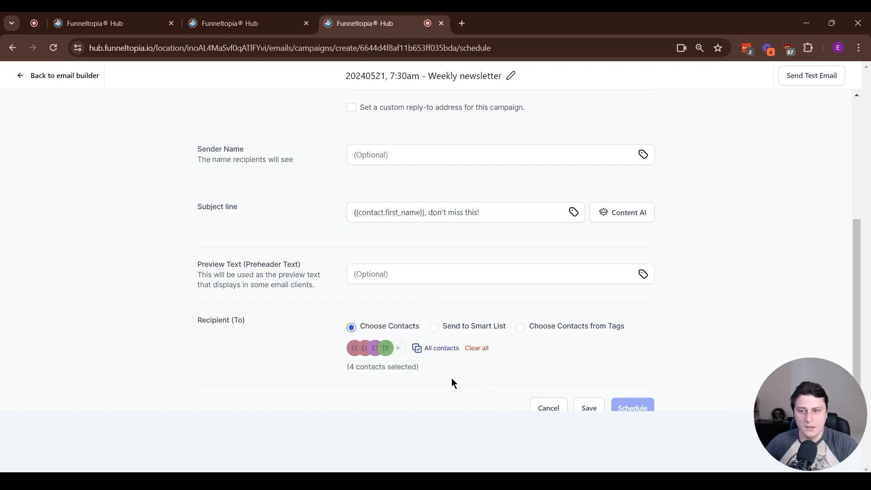
pyautogui.click(386, 350)
pyautogui.click(442, 323)
pyautogui.click(442, 299)
pyautogui.click(463, 402)
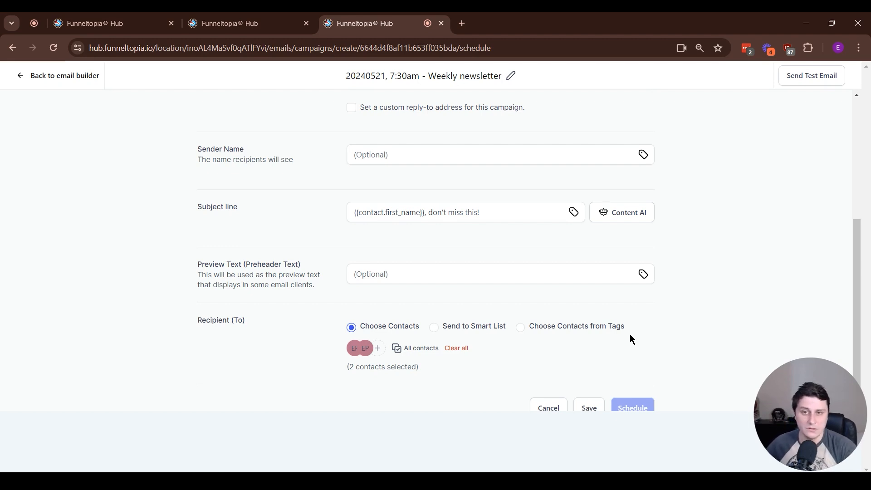
pyautogui.scroll(-1, 630, 335)
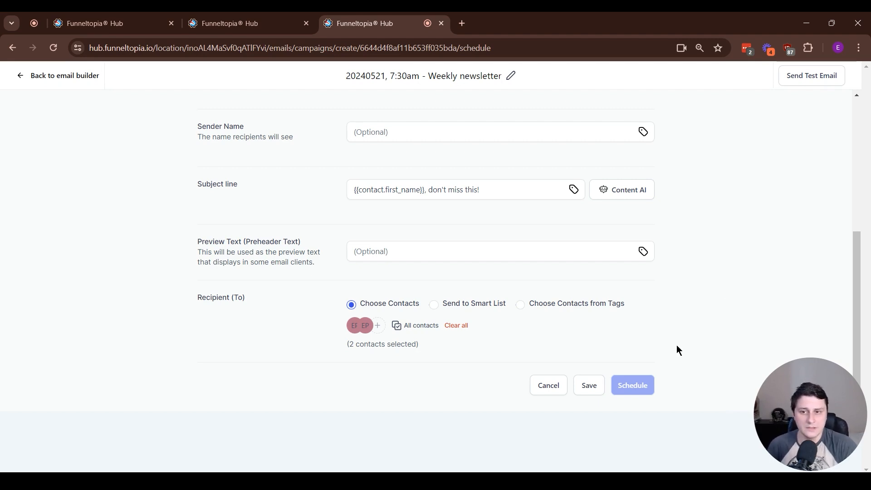
pyautogui.scroll(5, 717, 334)
# - Fill in the sender's email address and sender name
pyautogui.click(470, 300)
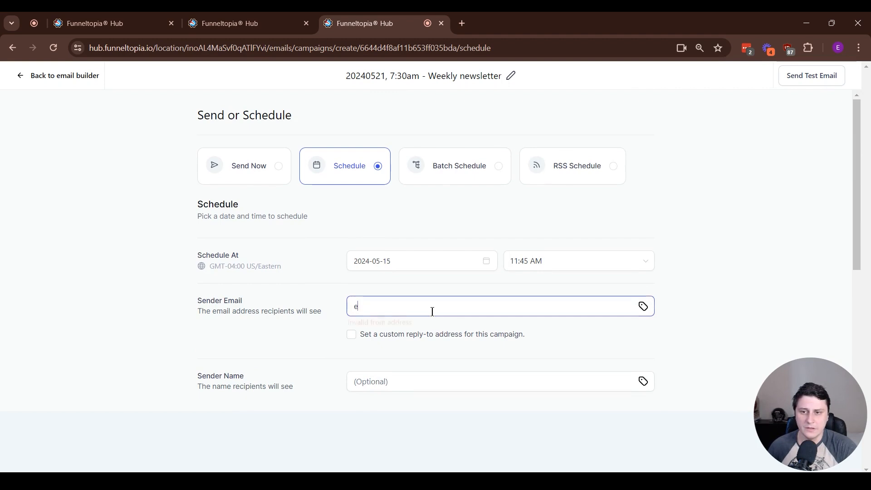
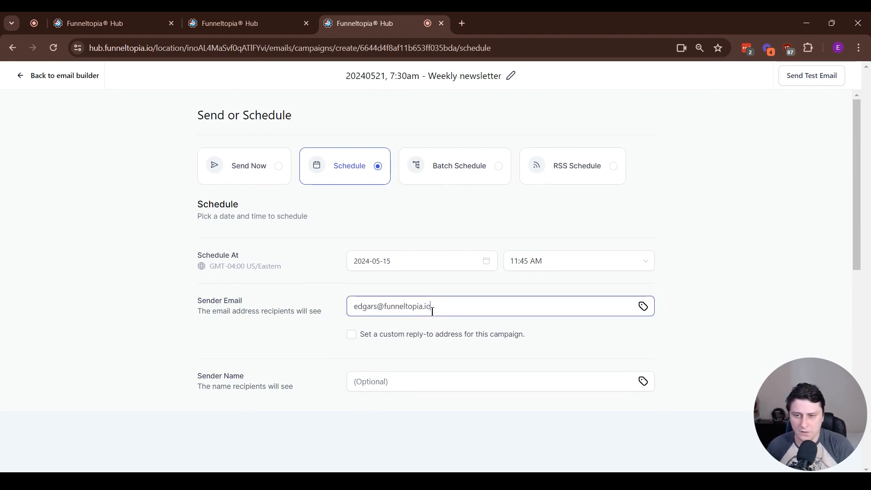
pyautogui.press('Tab')
pyautogui.write('Edgars')
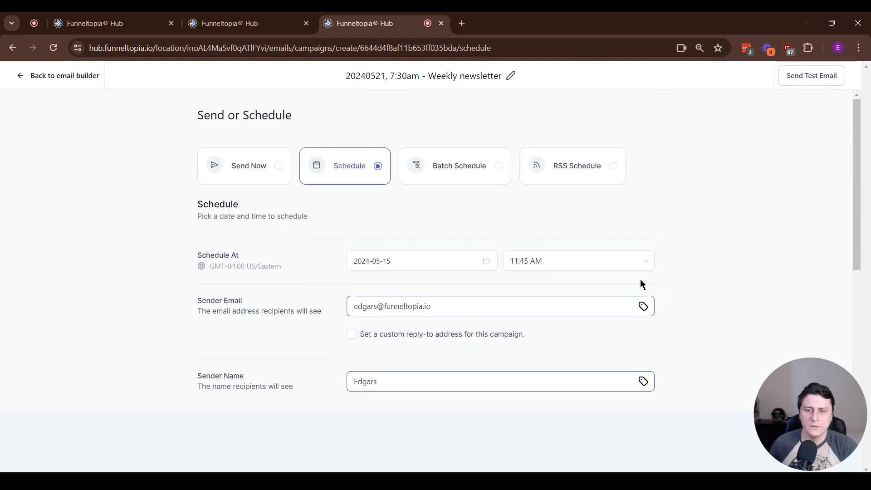
pyautogui.click(754, 254)
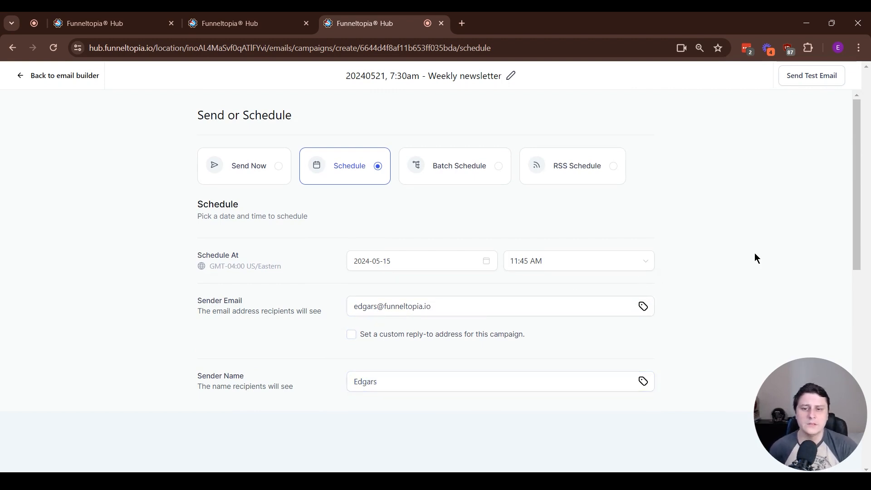
# - Send the newsletter immediately to the two recipients
pyautogui.scroll(-4, 754, 255)
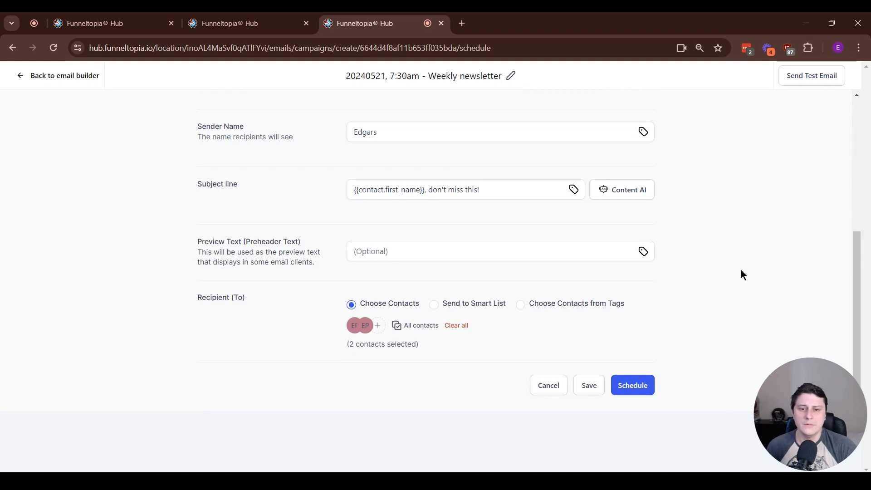
pyautogui.scroll(5, 658, 398)
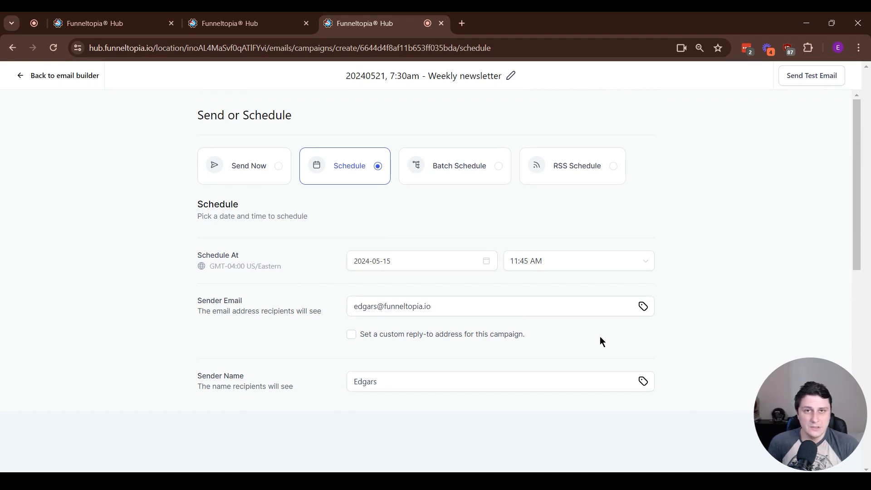
pyautogui.scroll(-5, 581, 359)
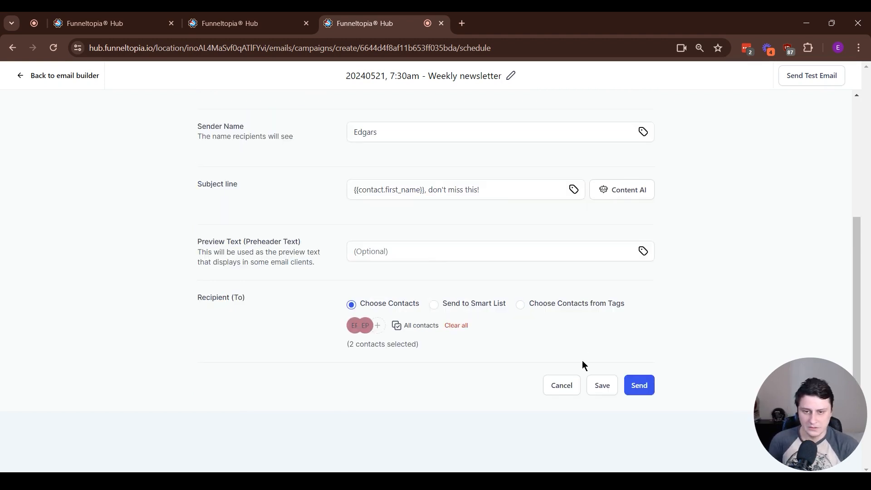
pyautogui.click(638, 384)
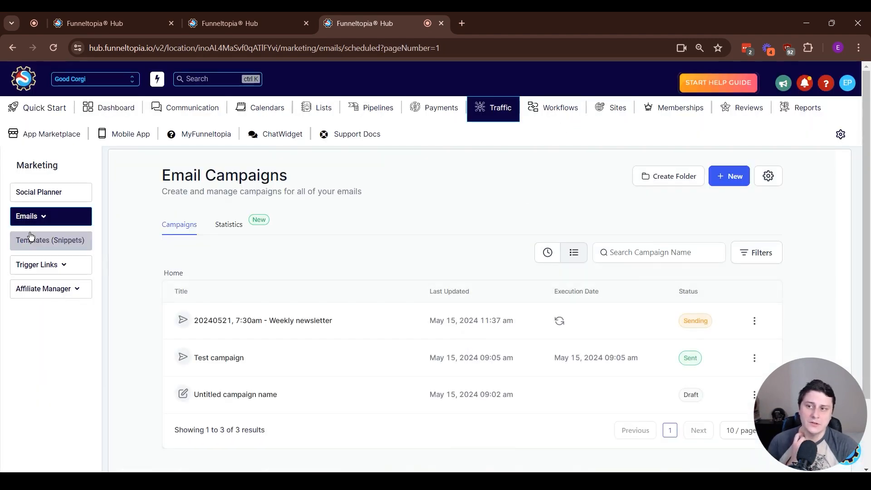
# - Return to the Email Campaigns list and confirm the Weekly newsletter shows Sent
pyautogui.moveTo(43, 220)
pyautogui.click(131, 218)
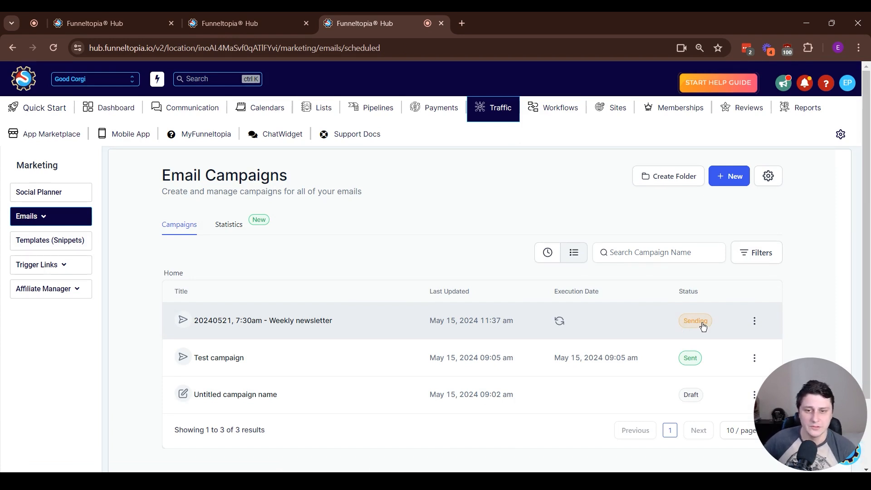
pyautogui.click(562, 324)
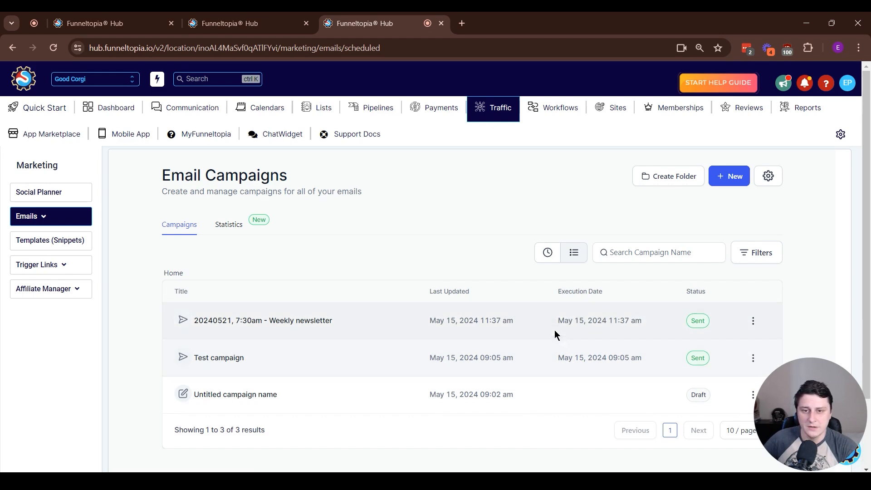
pyautogui.moveTo(554, 330); pyautogui.dragTo(690, 330)
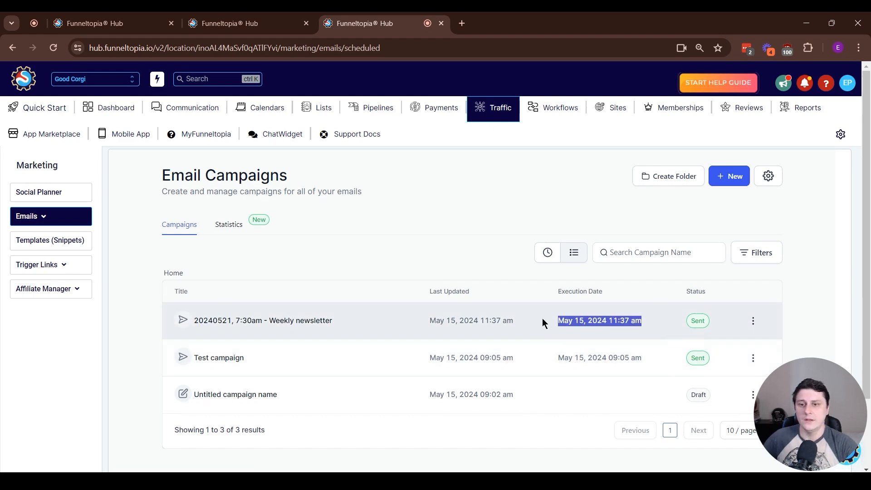
# - Open the Weekly newsletter's email details: 2 contacts attempted, 100.00% sent, 0 skipped
pyautogui.click(753, 321)
pyautogui.click(735, 229)
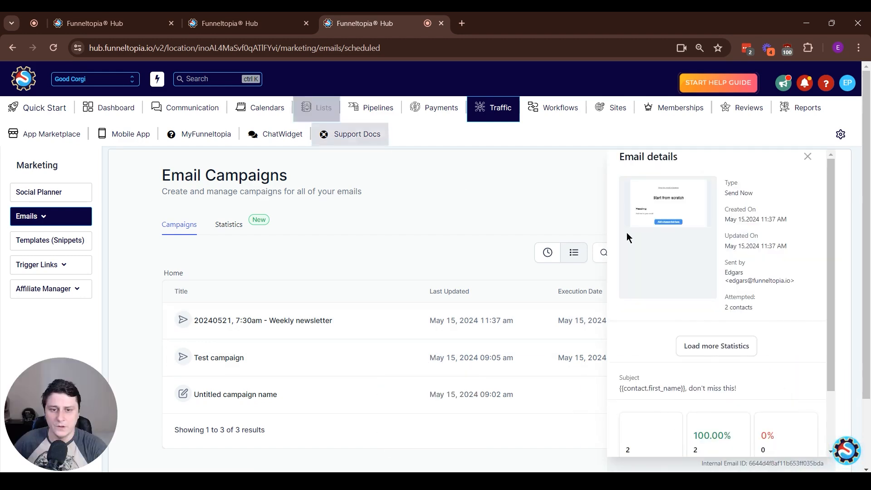
pyautogui.scroll(-3, 771, 363)
# - Load the full statistics and review 100% delivery with 0% opened, clicked, bounced or spam
pyautogui.scroll(3, 775, 370)
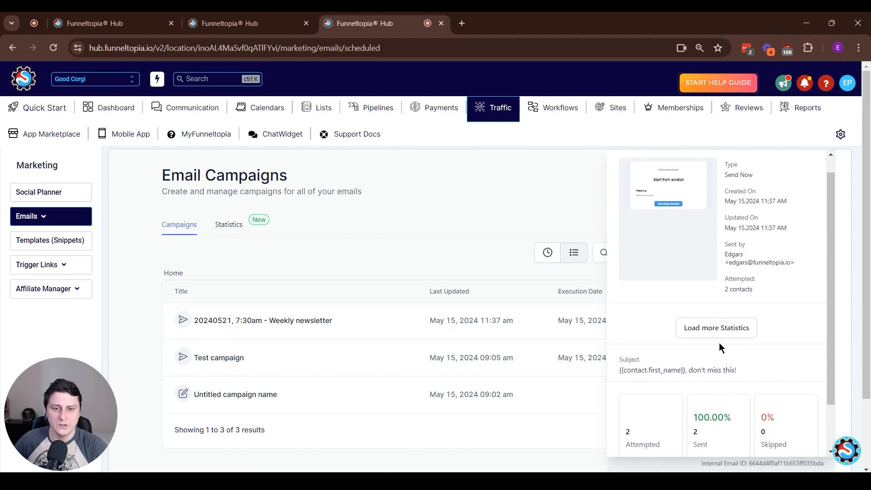
pyautogui.click(698, 326)
pyautogui.scroll(-3, 661, 281)
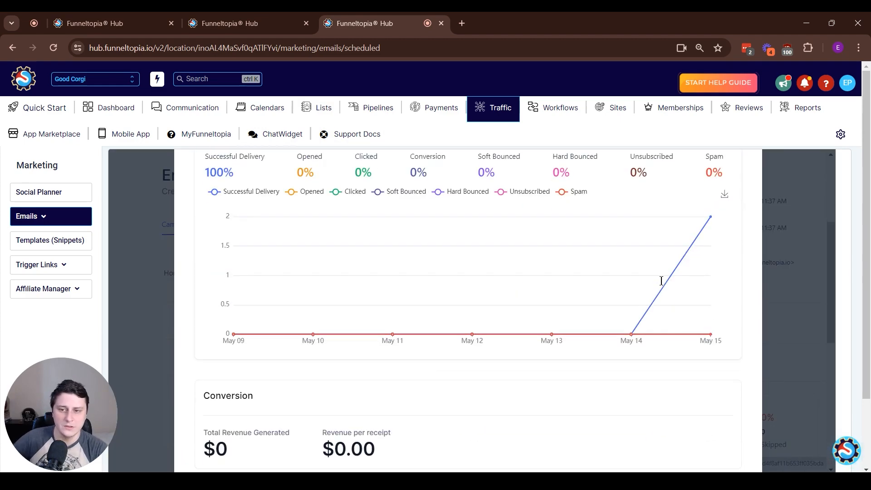
pyautogui.scroll(1, 606, 419)
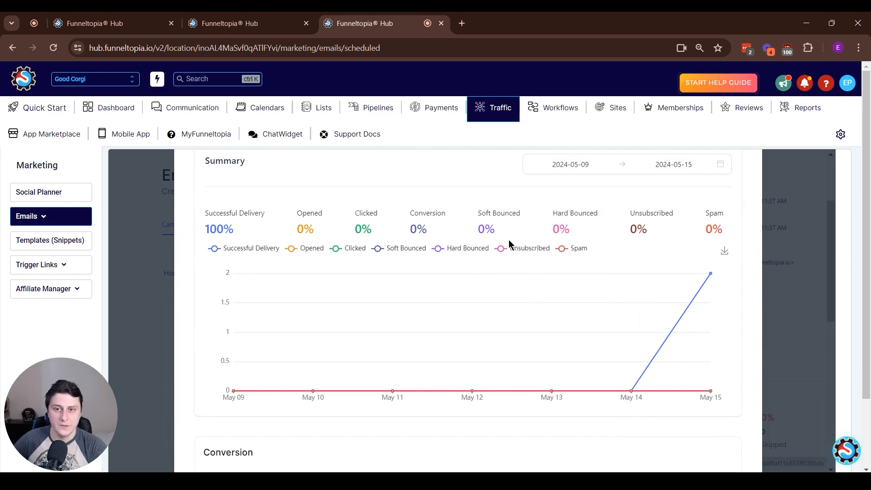
pyautogui.scroll(-1, 480, 271)
pyautogui.scroll(-1, 481, 271)
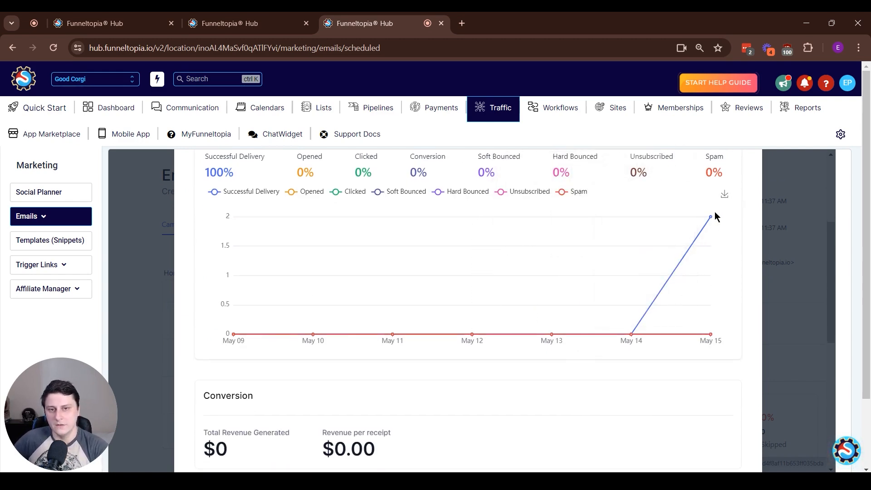
pyautogui.scroll(-5, 659, 273)
pyautogui.scroll(6, 646, 277)
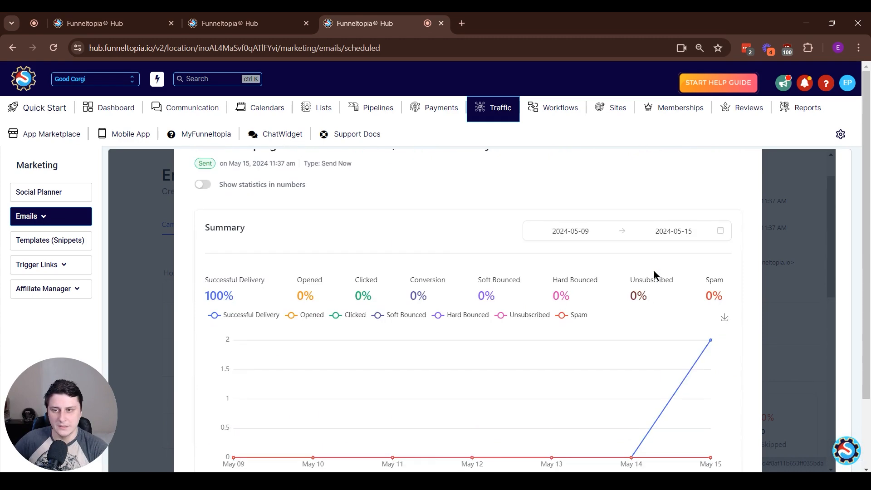
pyautogui.scroll(-6, 657, 274)
pyautogui.scroll(6, 668, 363)
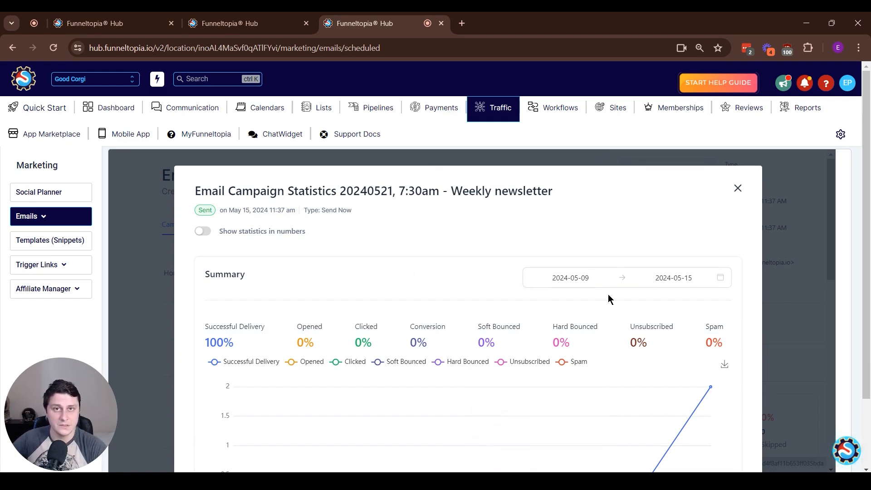
pyautogui.scroll(-3, 635, 246)
pyautogui.scroll(3, 637, 247)
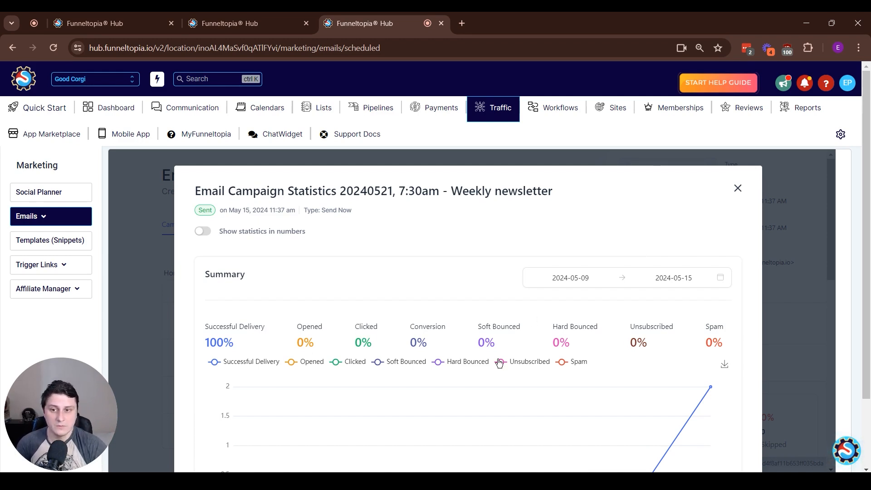
# - Close the campaign statistics and bring up the Funneltopia Support Doc help panel
pyautogui.click(737, 188)
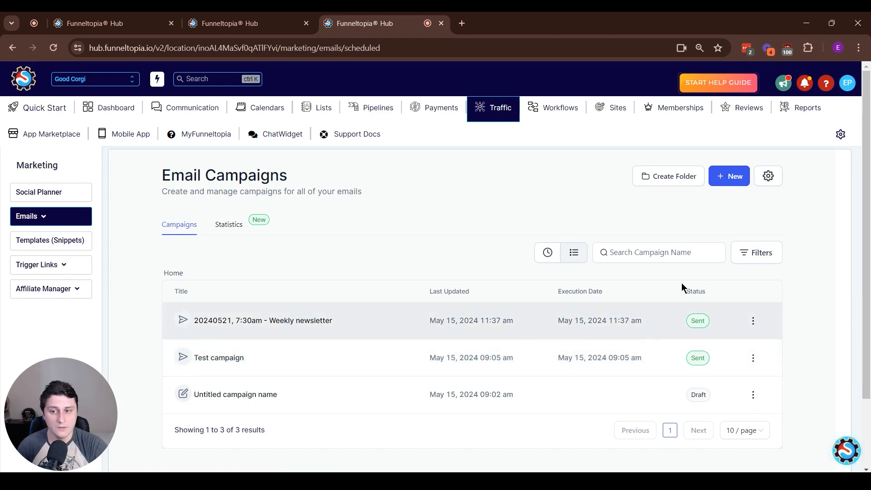
pyautogui.click(849, 453)
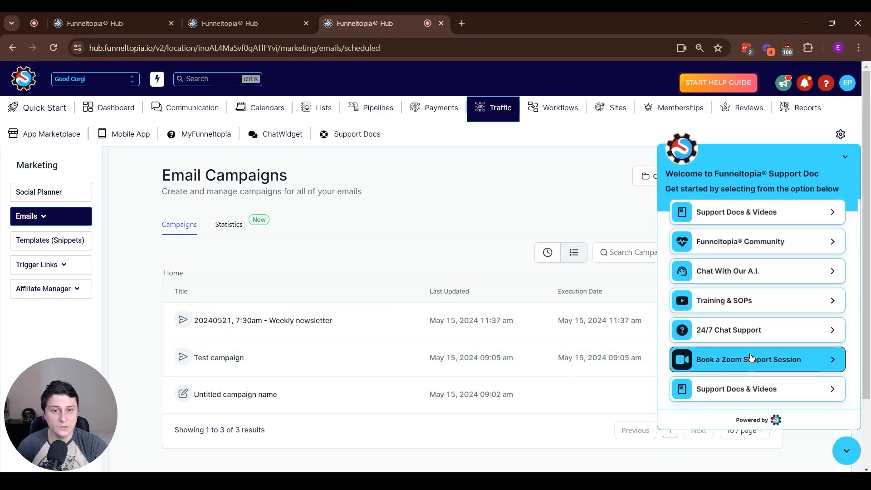